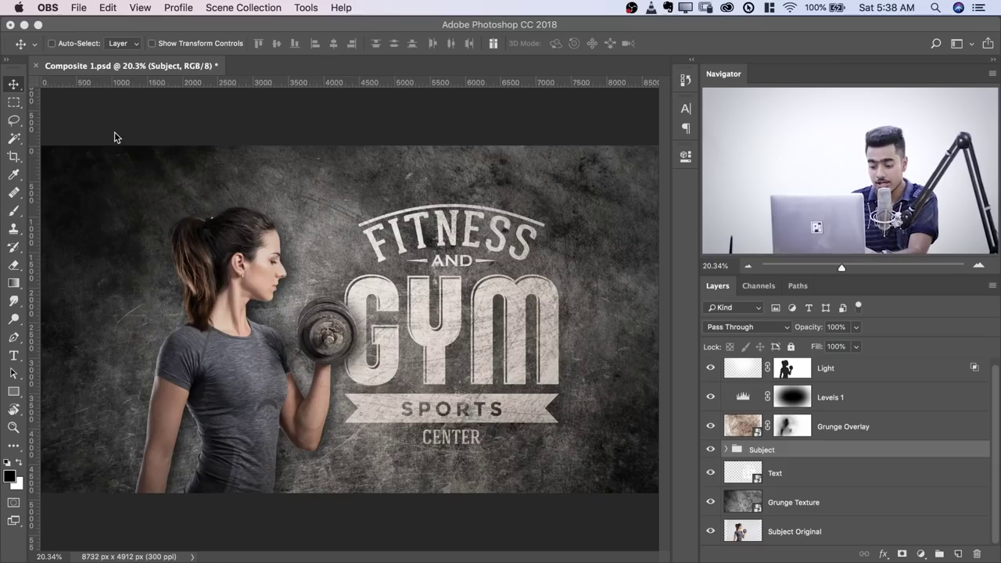
Step: Turn the composite's layers back on, from Subject Original up through Levels 1 and Light
alt+click(711, 532)
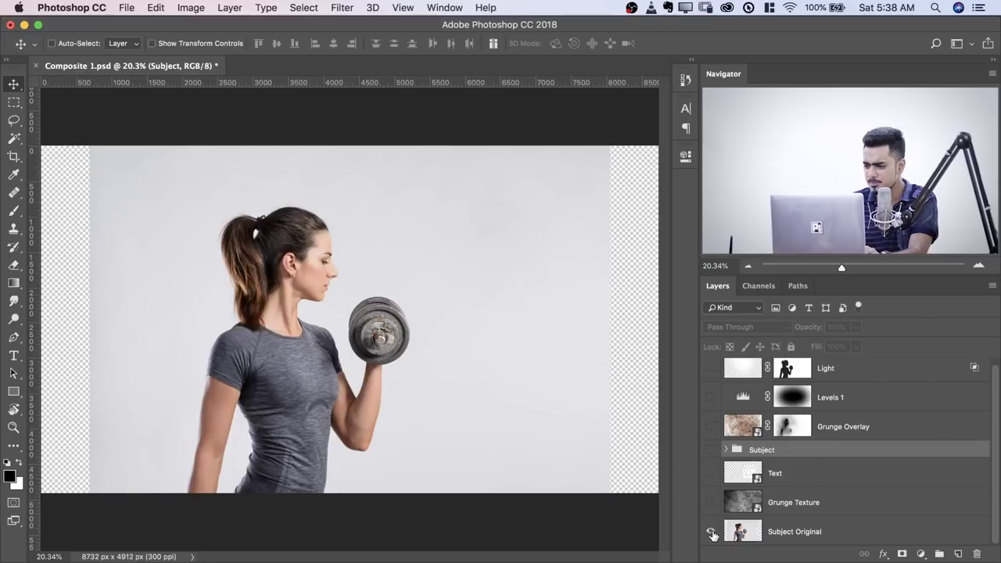
click(710, 503)
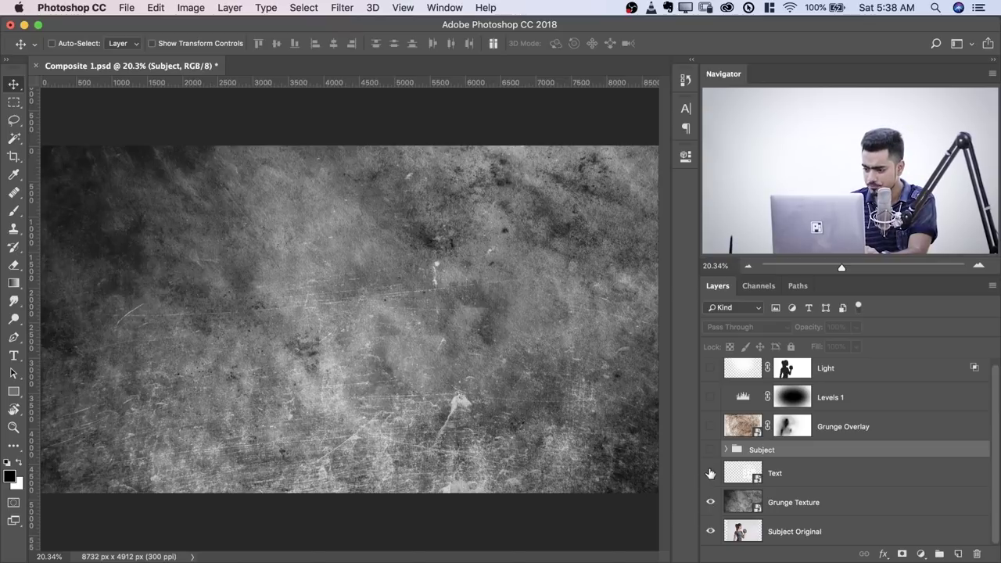
click(710, 473)
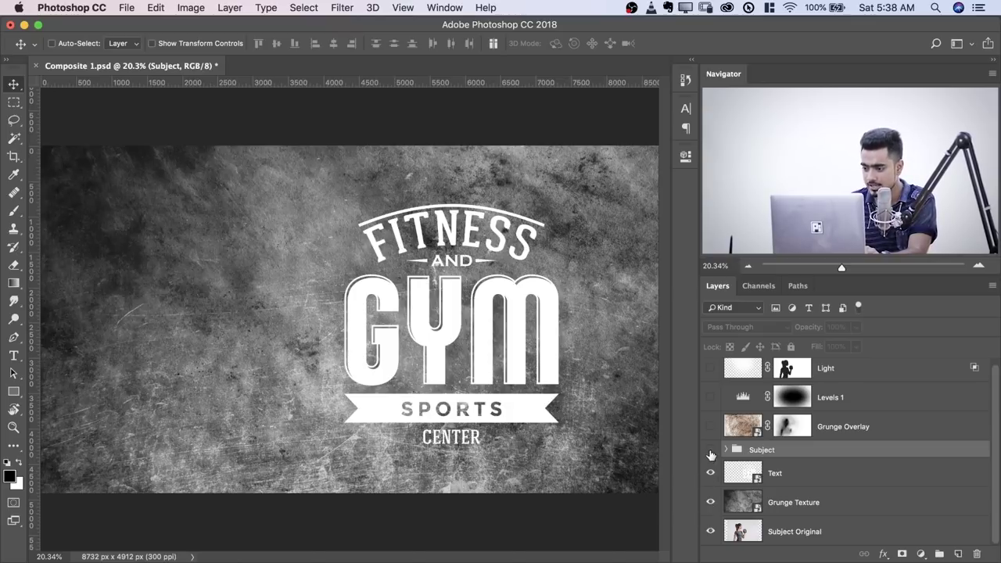
click(710, 450)
click(710, 428)
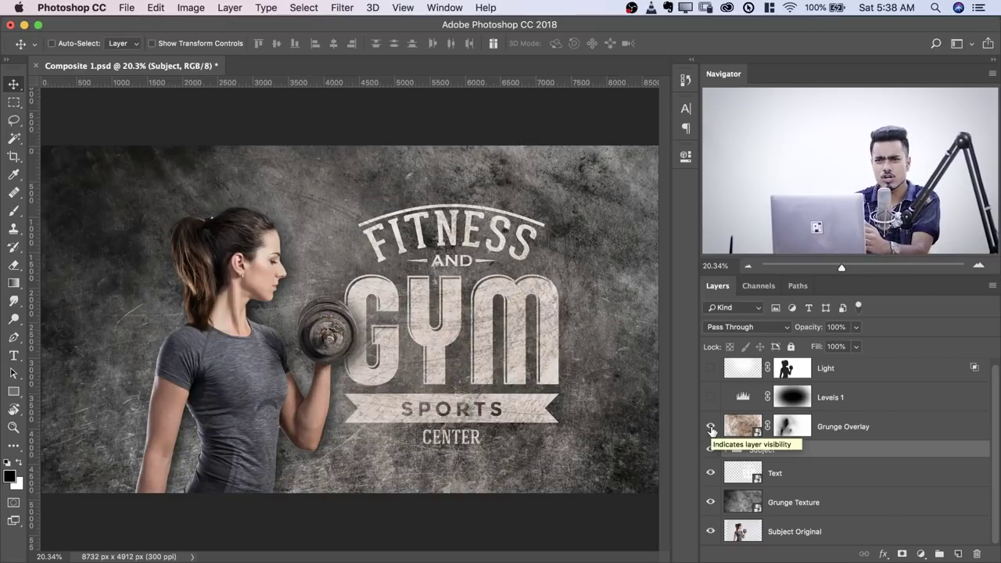
click(711, 398)
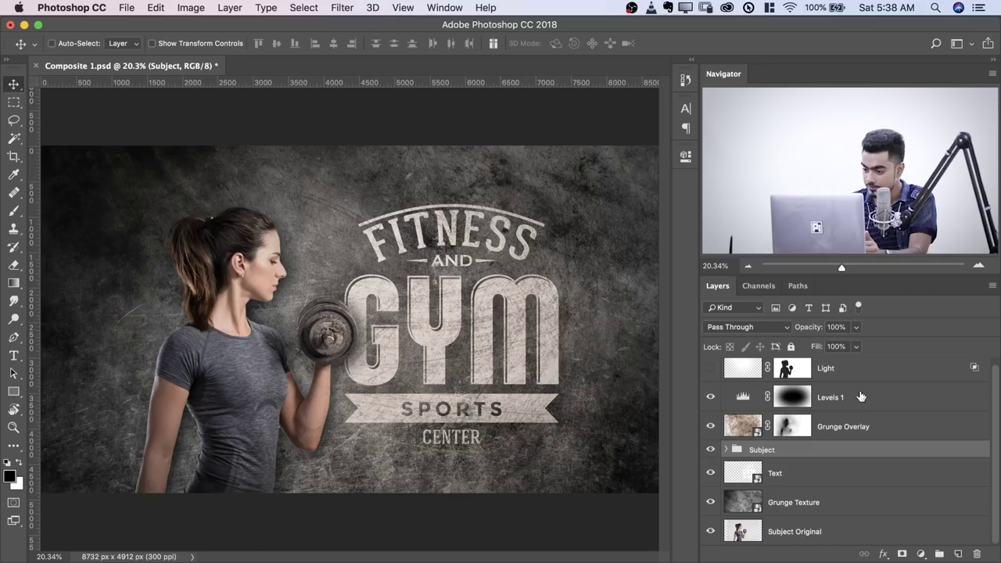
click(707, 370)
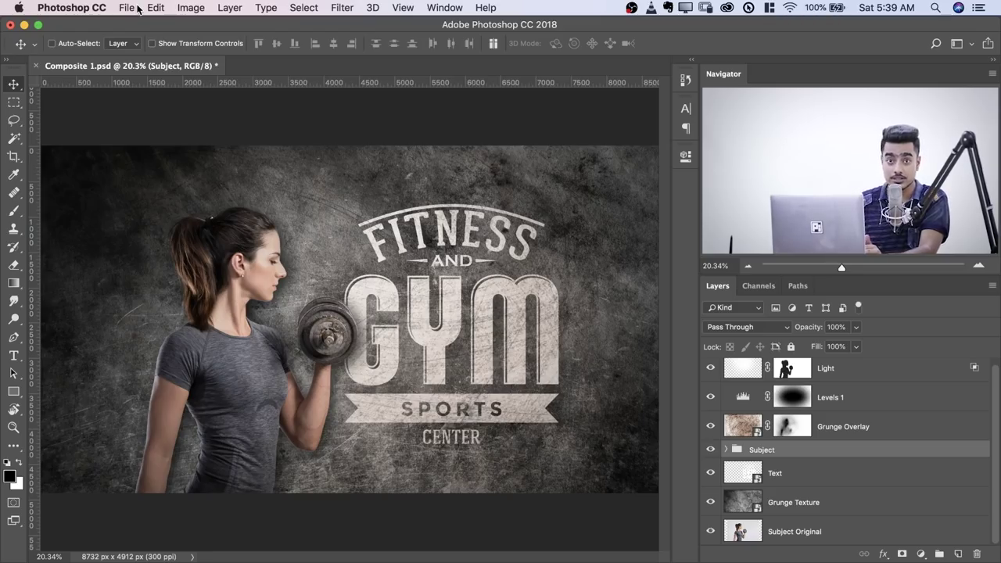
Step: Save the document as Composite 1.psd on the Desktop in Photoshop format
click(128, 8)
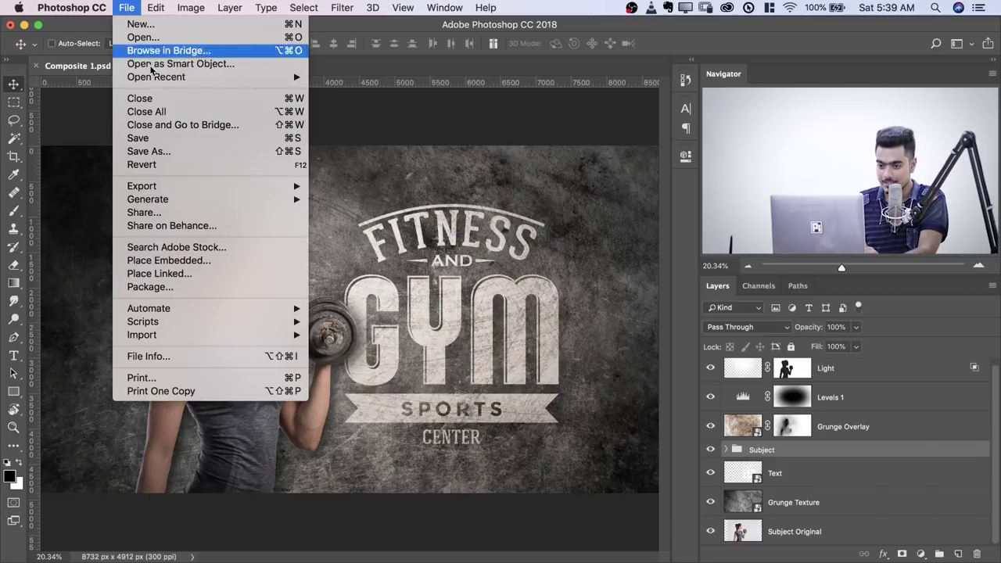
click(189, 158)
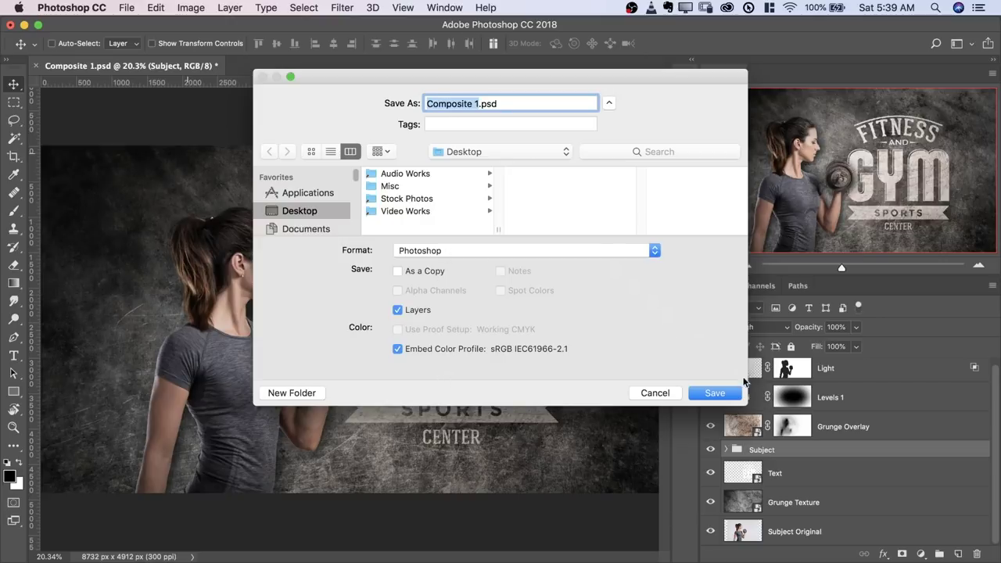
click(725, 393)
click(752, 320)
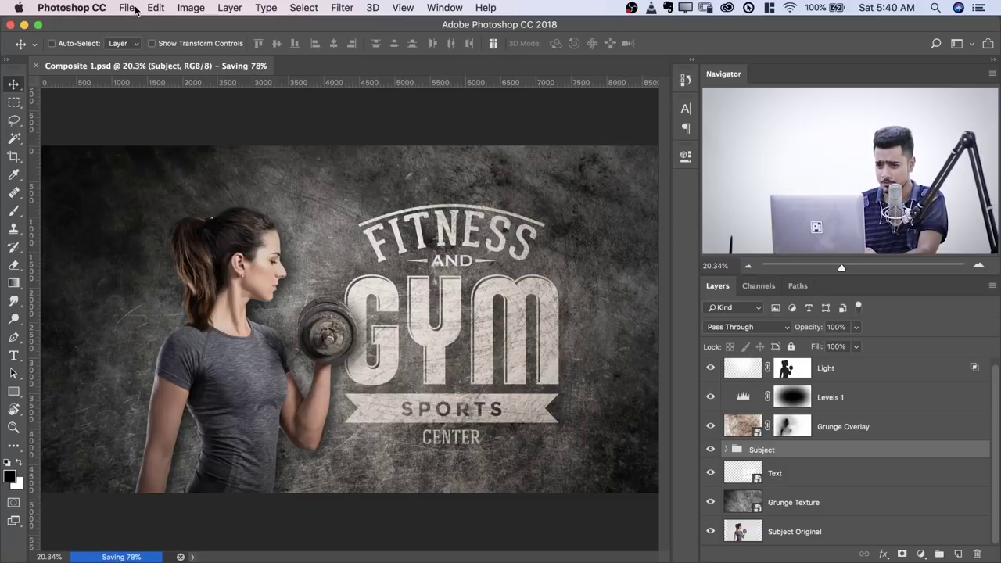
Step: Enable File > Generate > Image Assets for Composite 1.psd
click(133, 8)
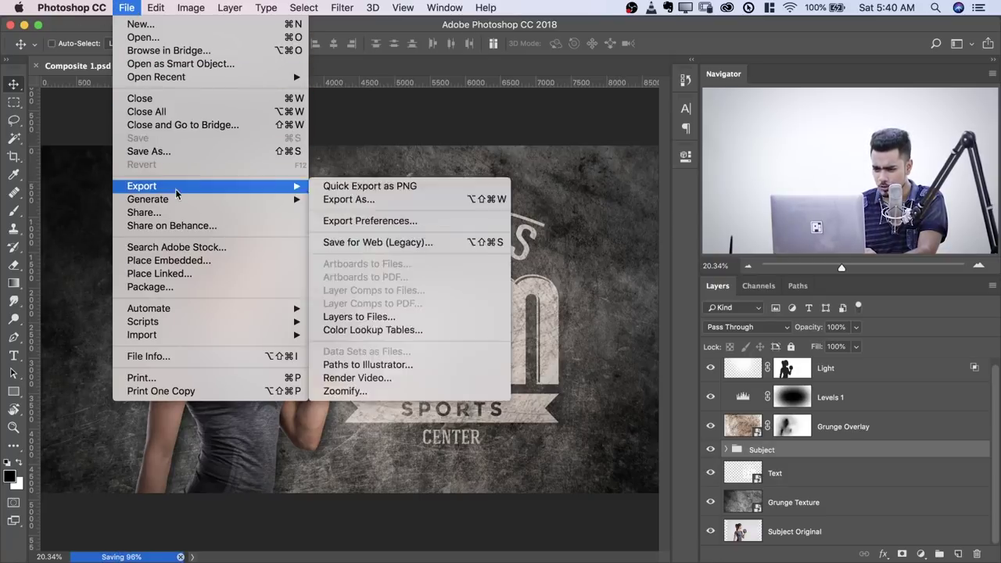
mouse_move(178, 200)
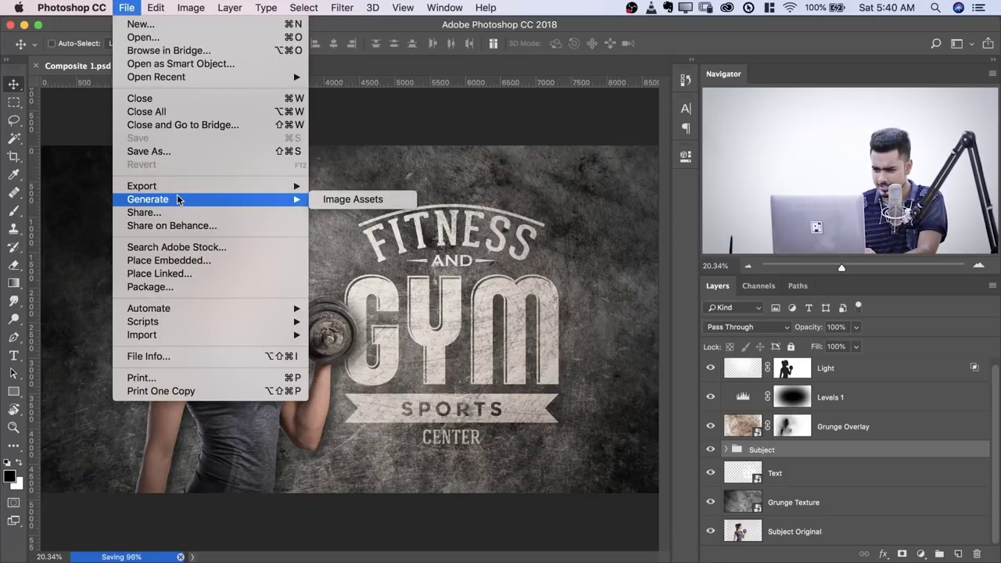
click(347, 199)
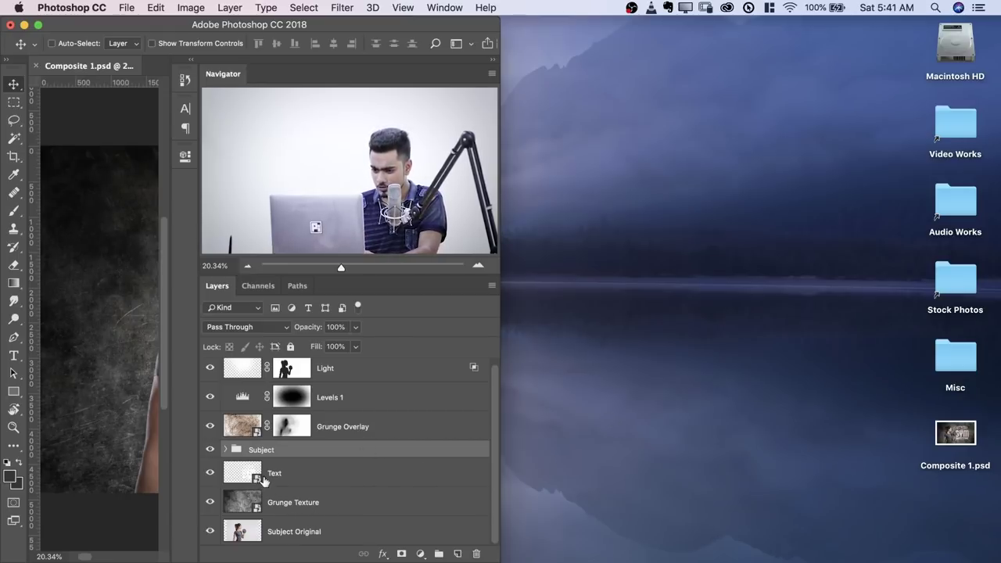
Step: Rename the Text layer to Text.png in the Layers panel
drag(263, 480, 274, 474)
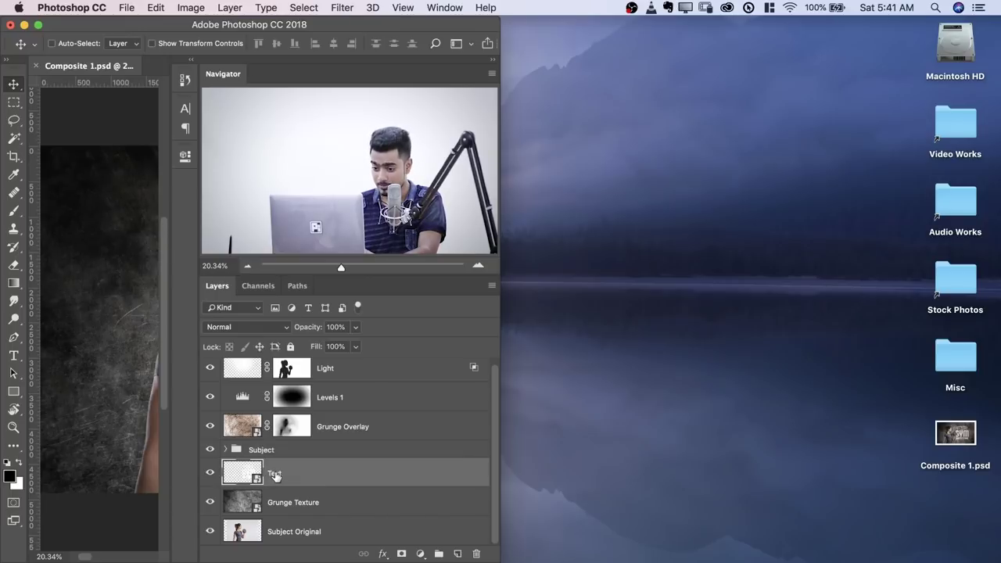
double_click(274, 473)
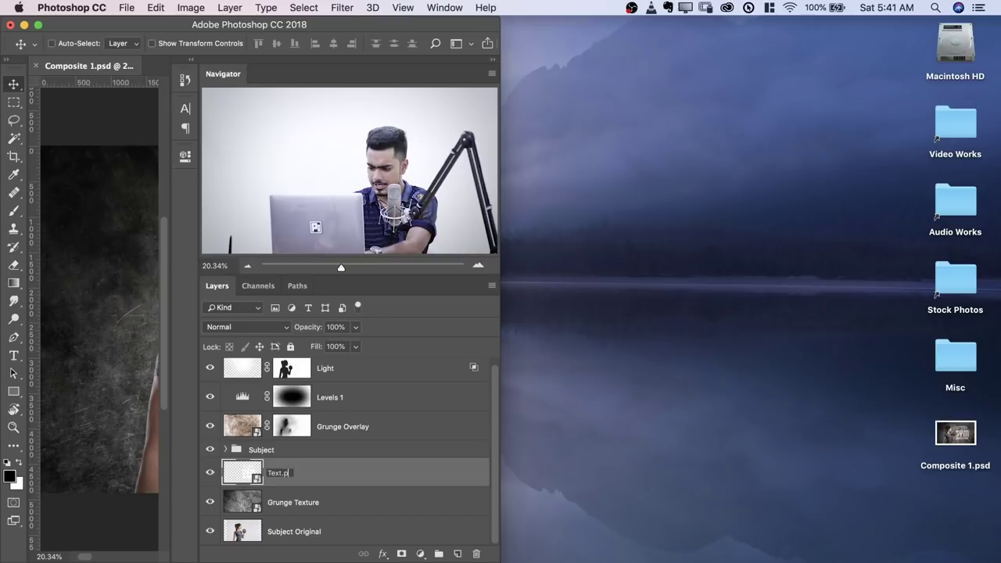
key(Return)
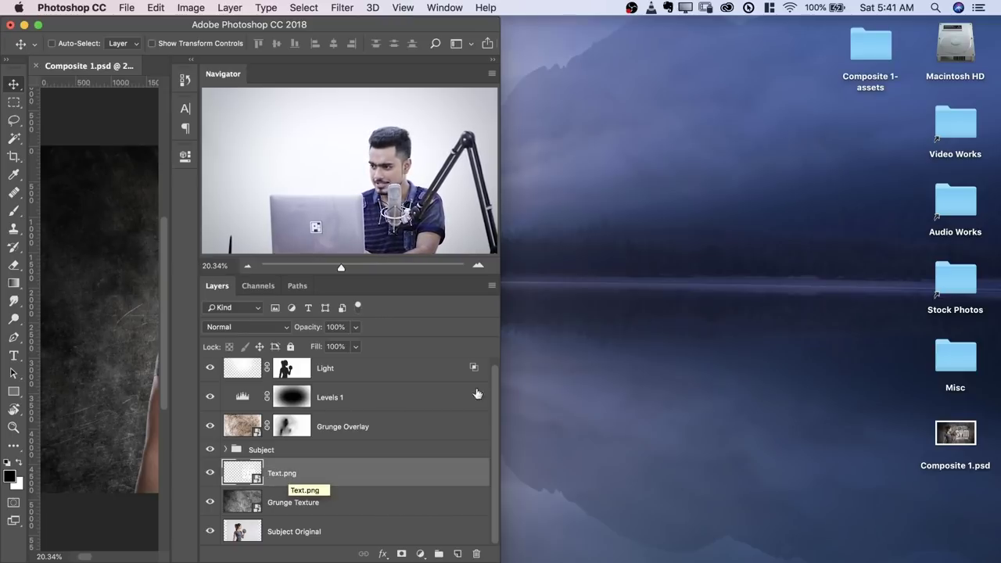
Step: Open the Composite 1-assets folder and place its Finder window on the right half beside Photoshop
double_click(872, 61)
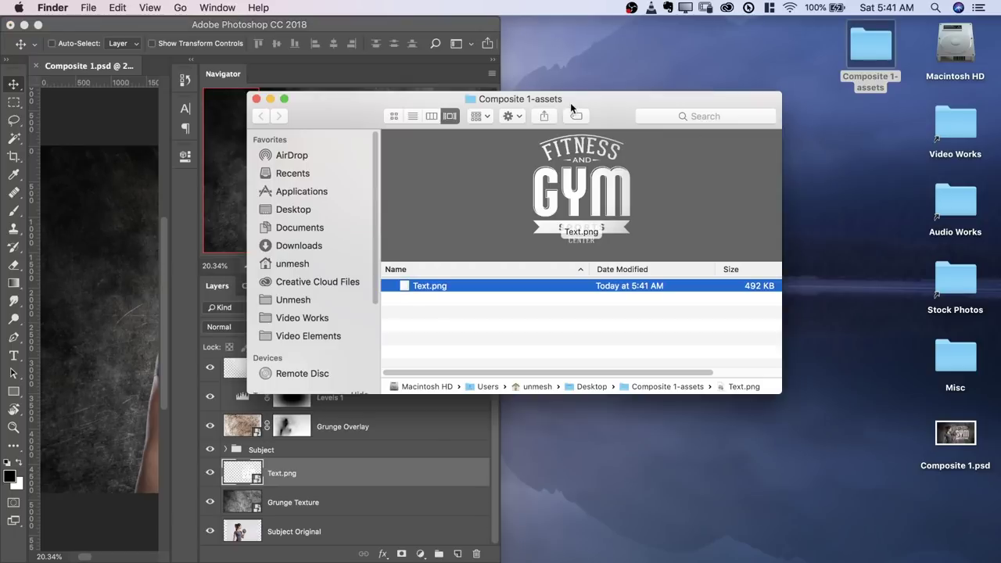
drag(570, 102, 997, 83)
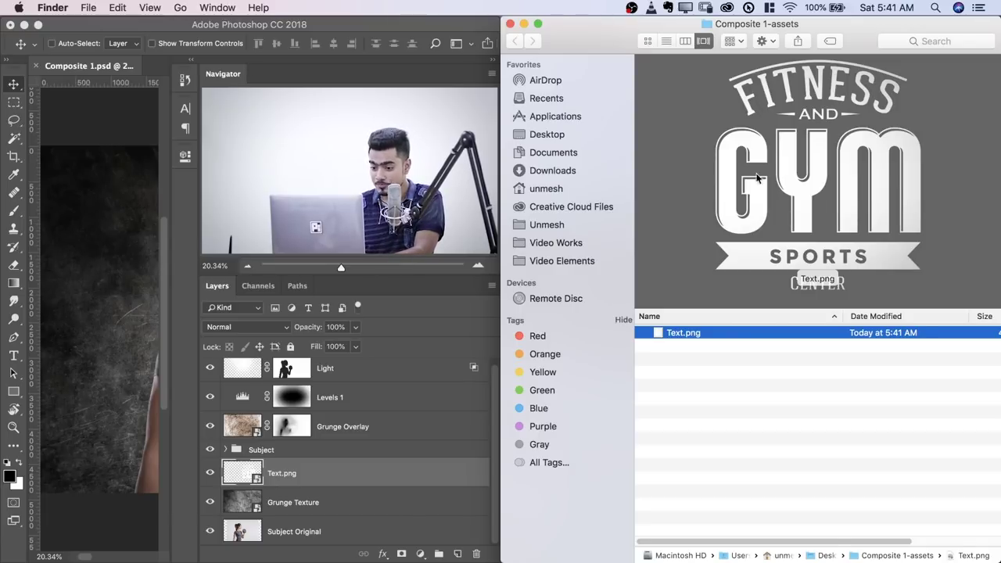
click(283, 480)
Step: Rename the Text.png layer back to Text, then expand the Subject group
double_click(283, 474)
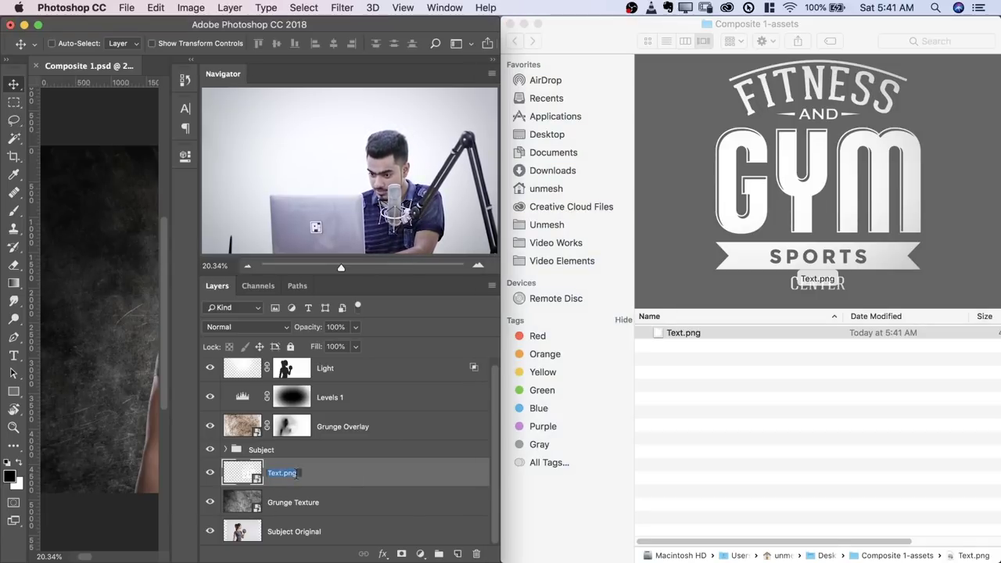
click(287, 475)
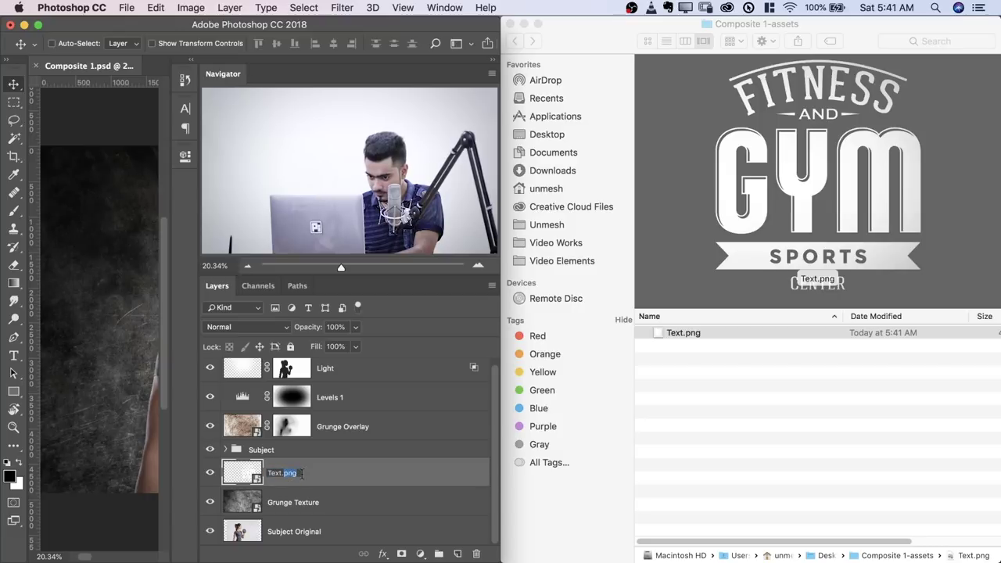
key(BackSpace)
key(Return)
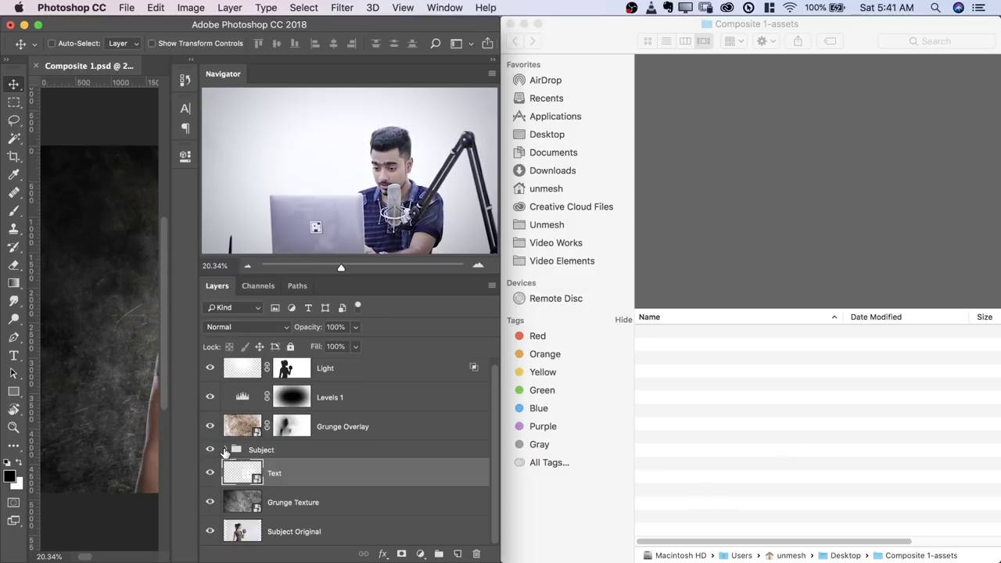
click(225, 452)
Step: Rename the woman's layer to Layer 1.jpg
scroll(235, 446, down, 5)
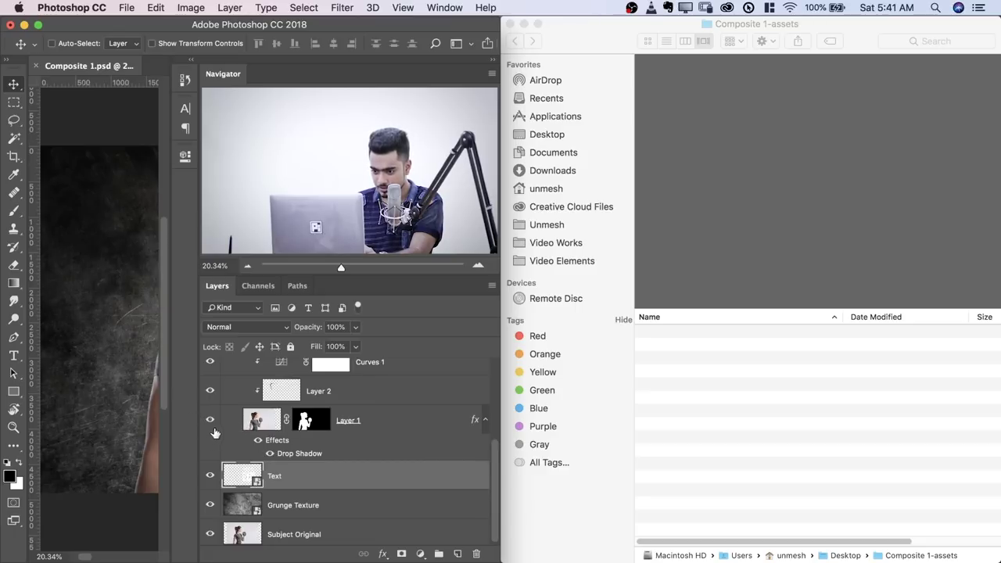
double_click(356, 420)
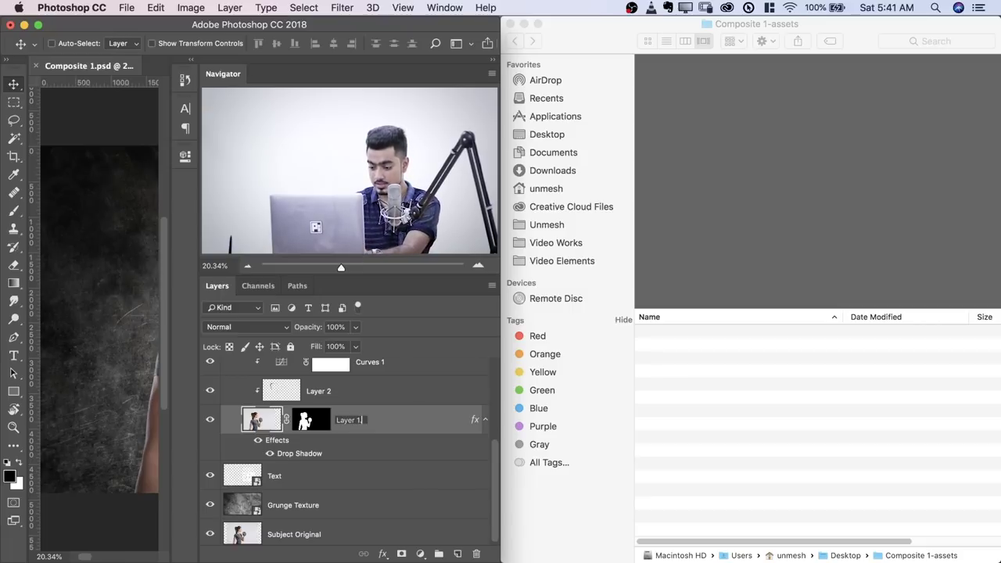
text(g)
key(Return)
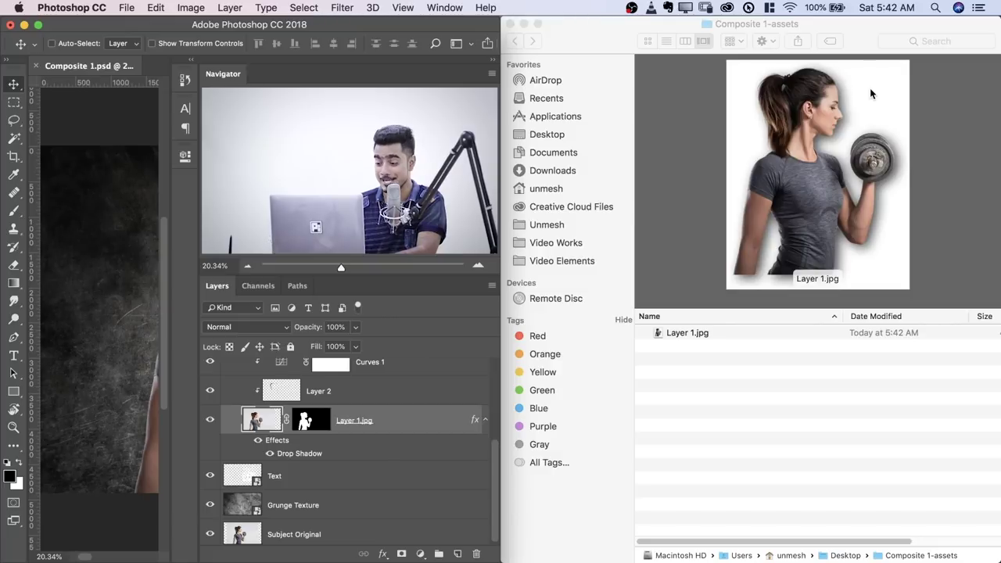
Step: View the generated Layer 1.jpg full size in Preview, then close it
click(700, 335)
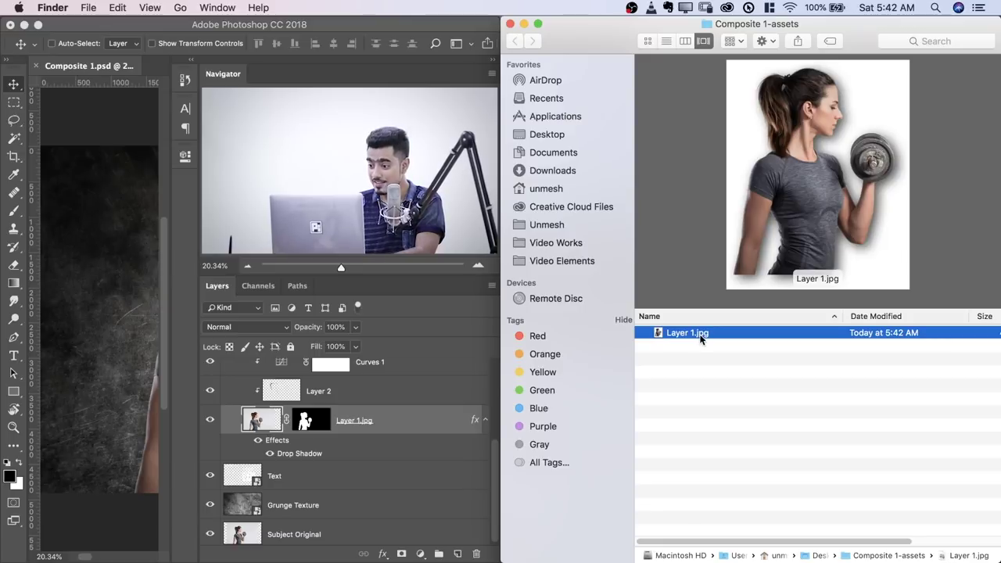
double_click(701, 335)
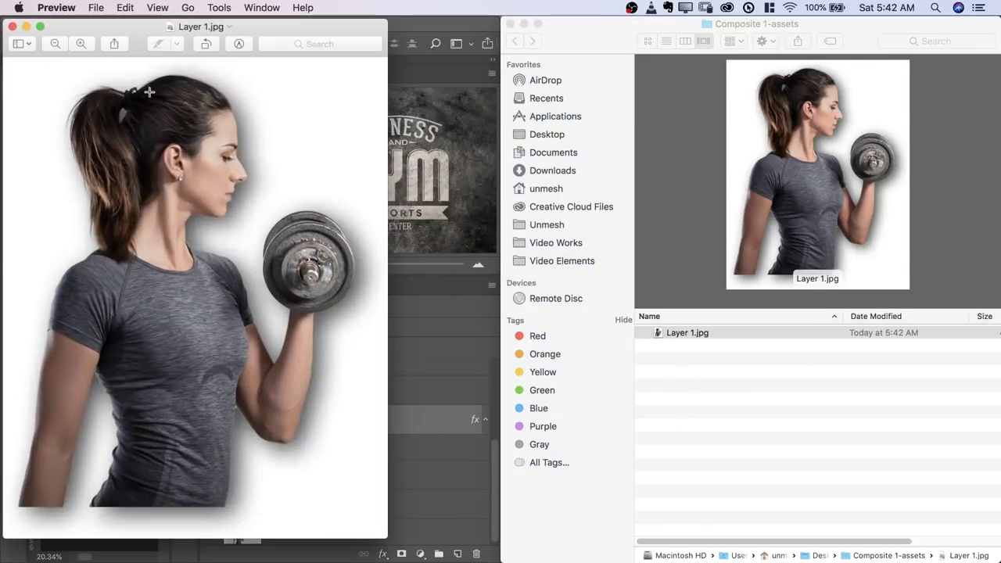
drag(129, 29, 161, 36)
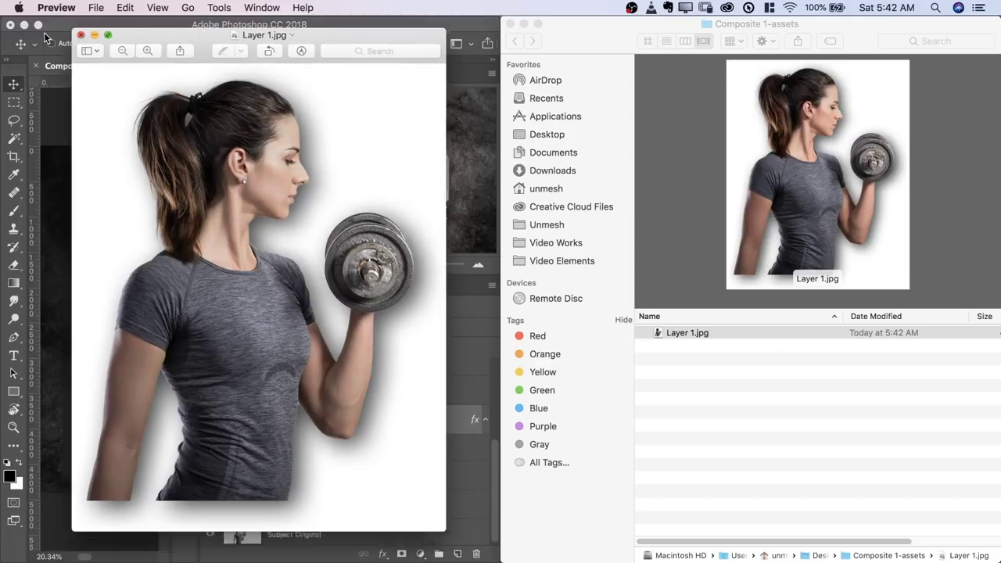
click(45, 35)
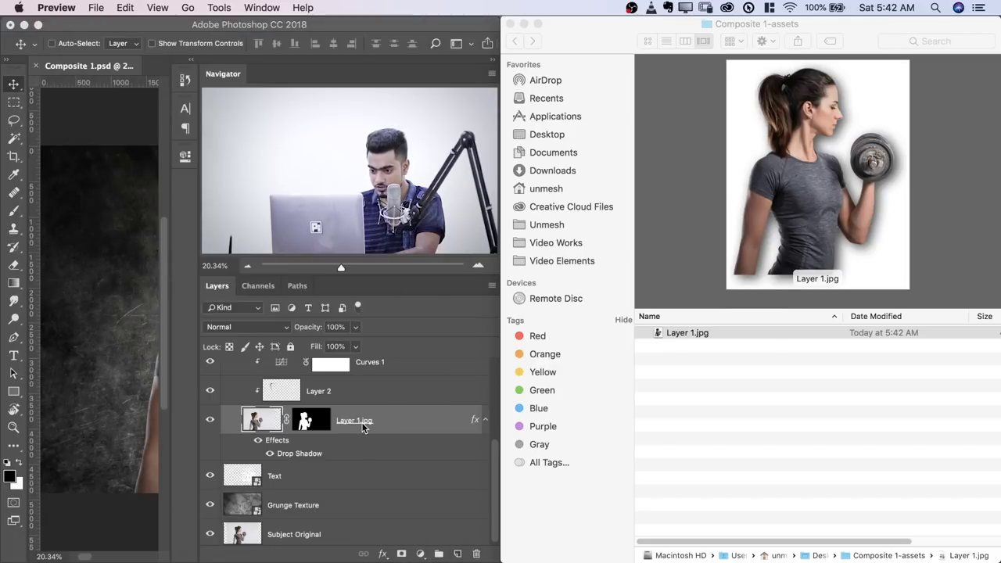
Step: Rename the layer from Layer 1.jpg to Layer 1.png, correcting the mistyped 'pnmg' extension
double_click(369, 422)
double_click(366, 423)
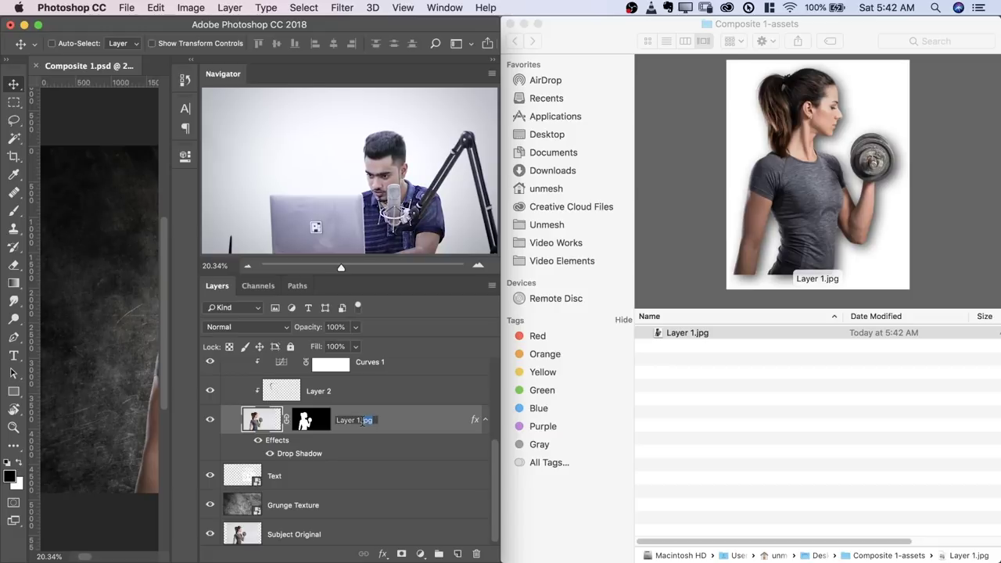
text(pnmg)
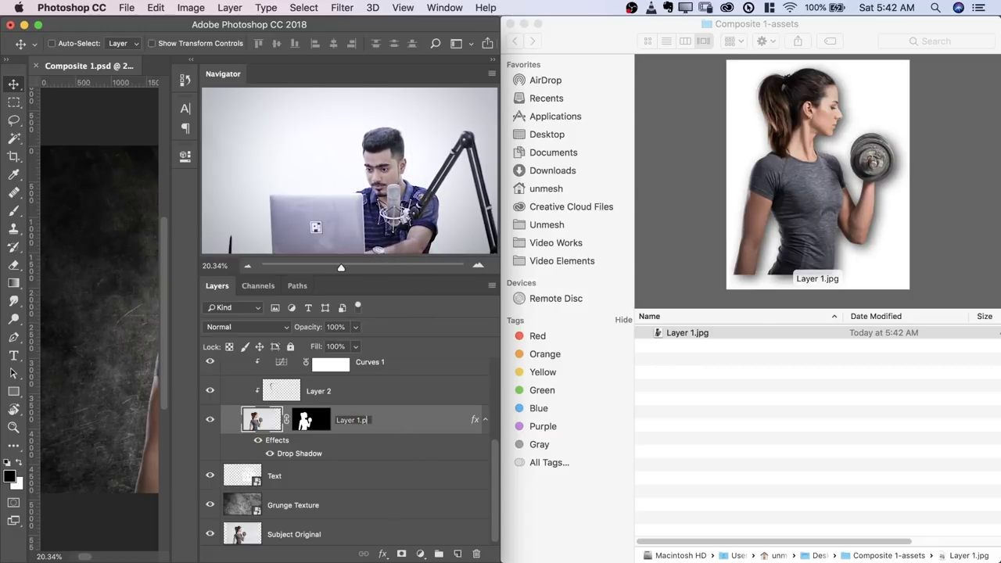
key(Return)
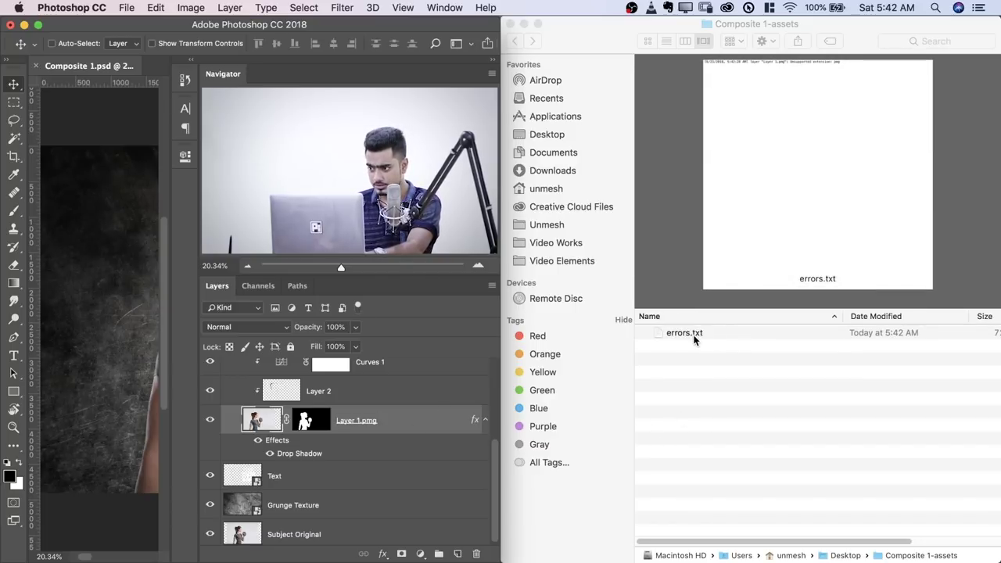
double_click(356, 420)
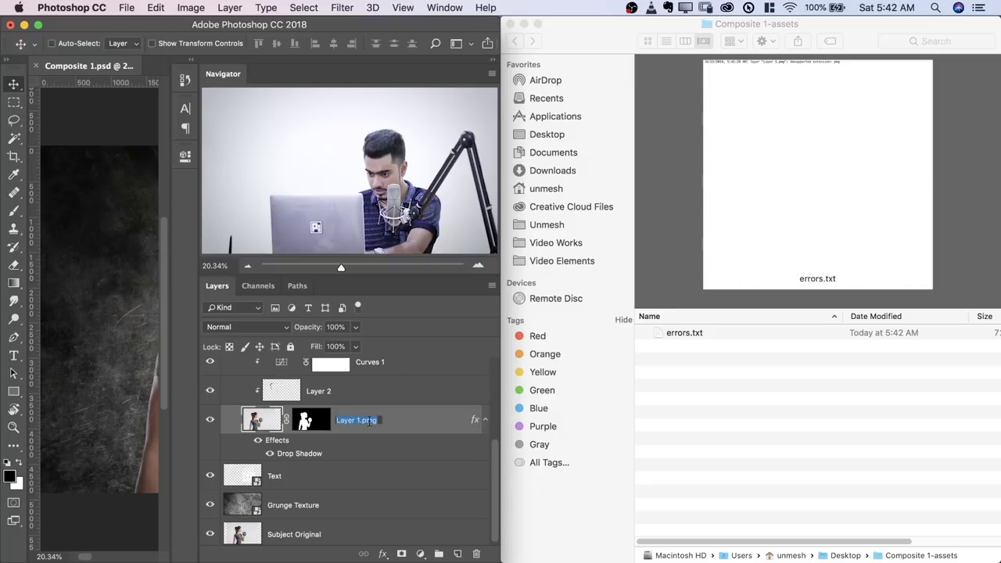
click(368, 421)
text(png)
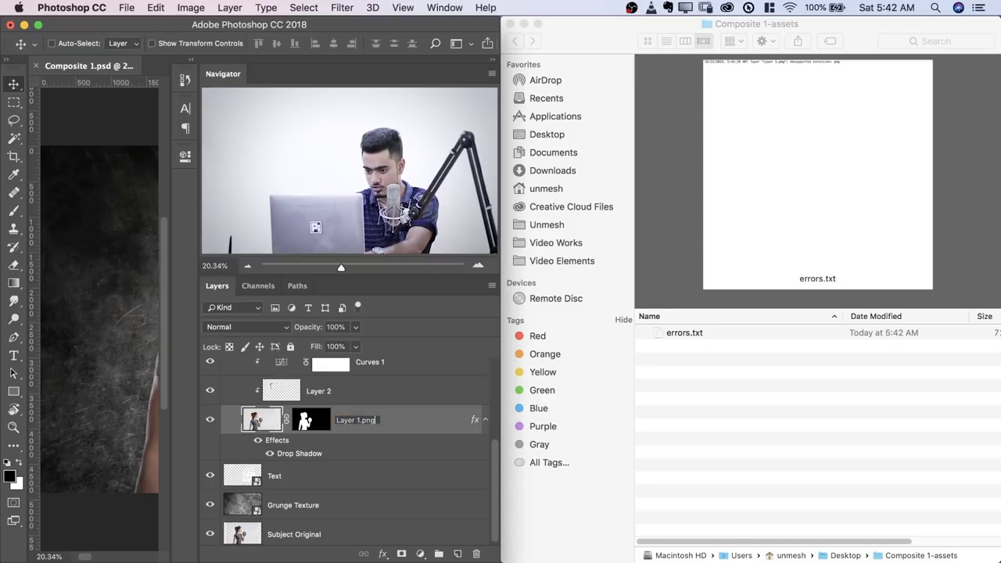
key(Return)
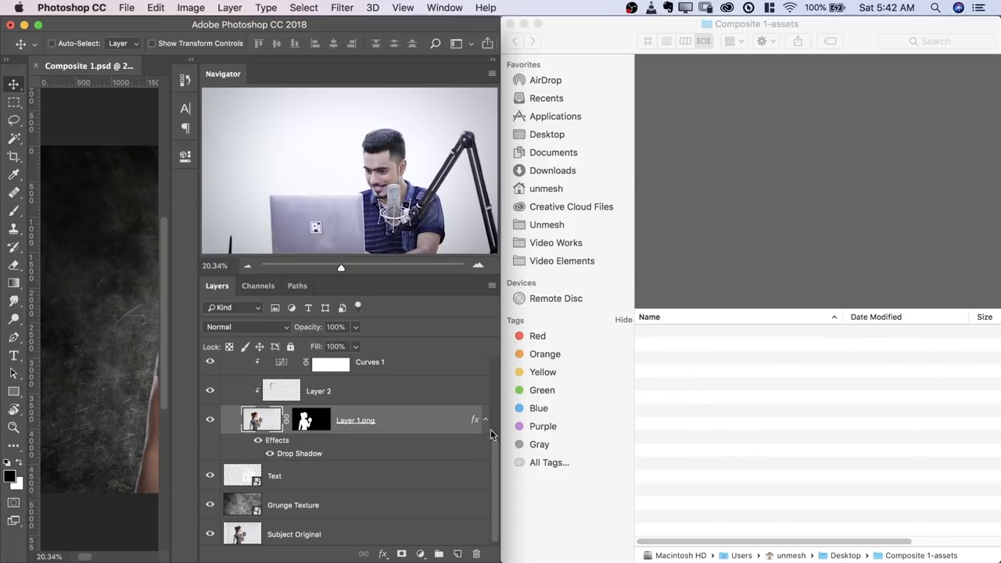
Step: Check the newly generated Layer 1.png in the Composite 1-assets folder
click(710, 336)
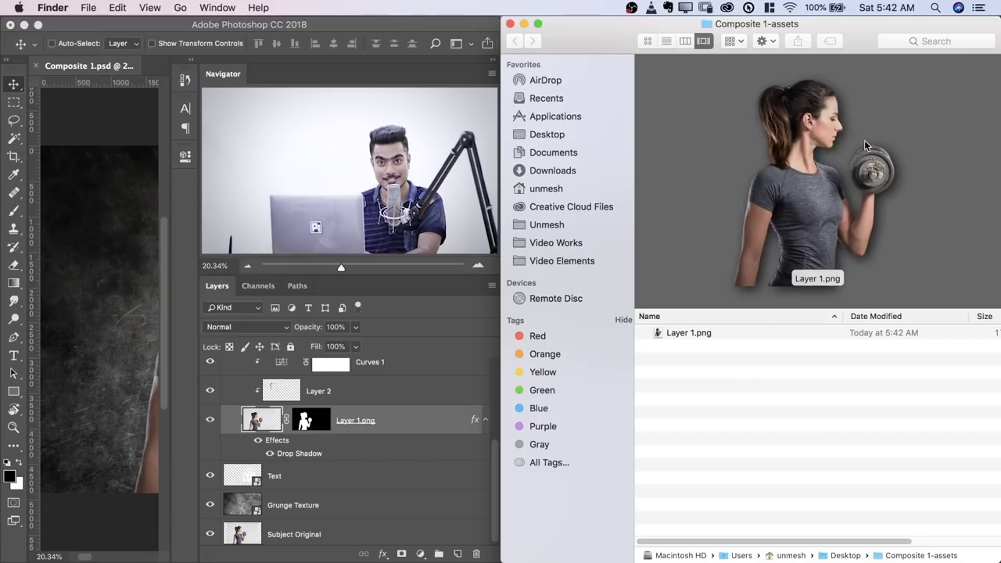
scroll(249, 500, up, 3)
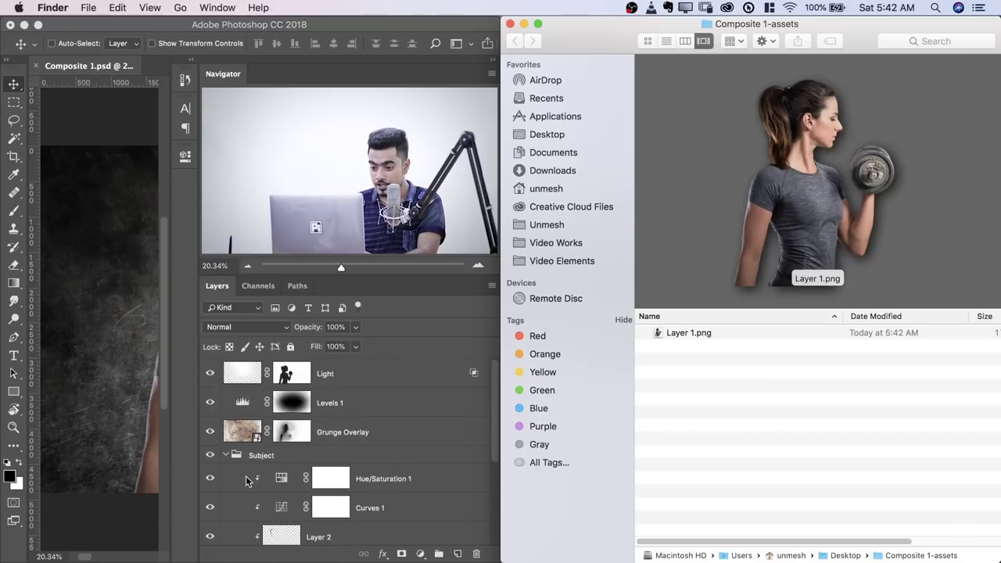
scroll(349, 467, up, 5)
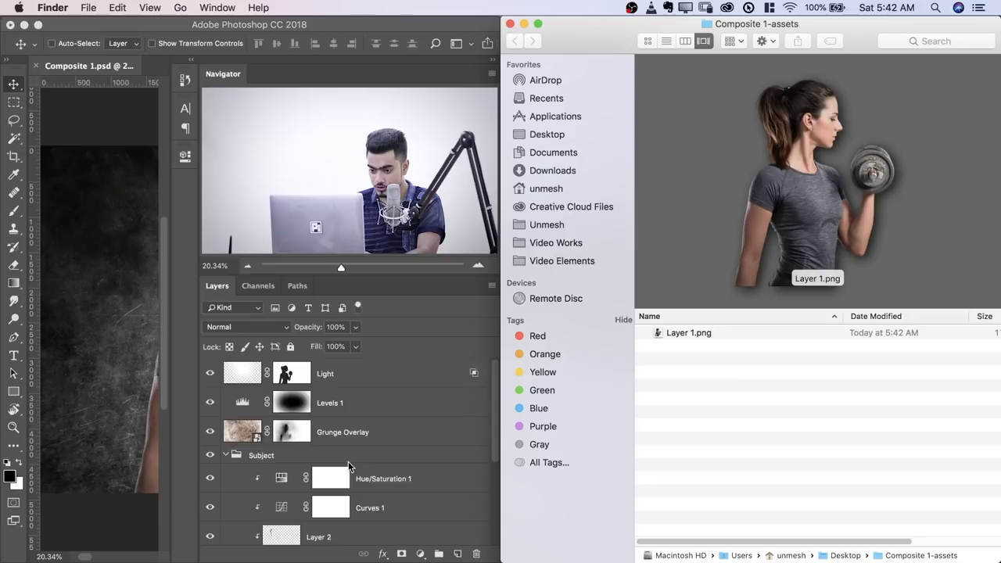
Step: Collapse the Subject group and rename it Subject.png
click(225, 428)
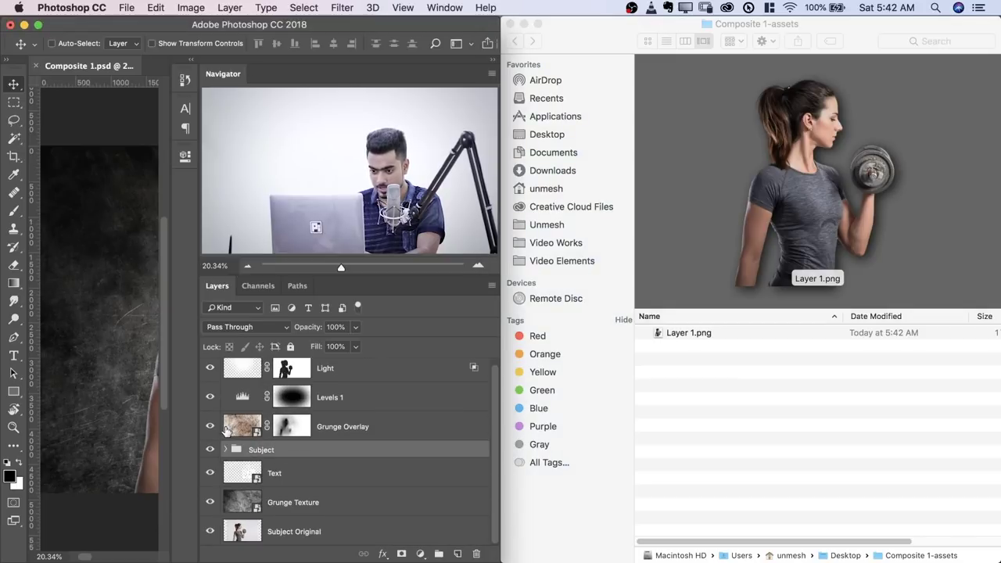
double_click(263, 450)
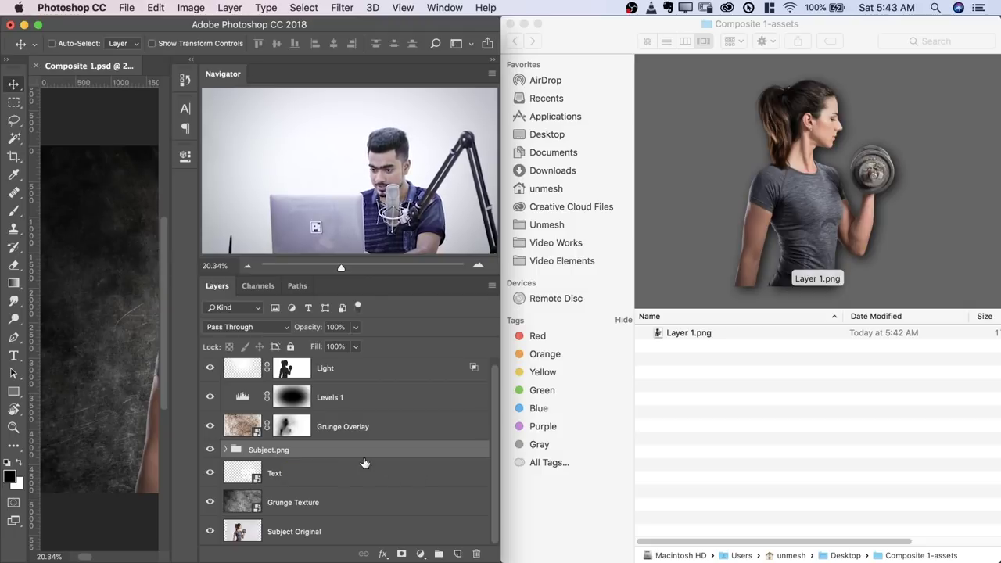
drag(363, 464, 764, 361)
Step: Preview the generated Subject.png in Finder, then select the Grunge Texture layer
click(704, 348)
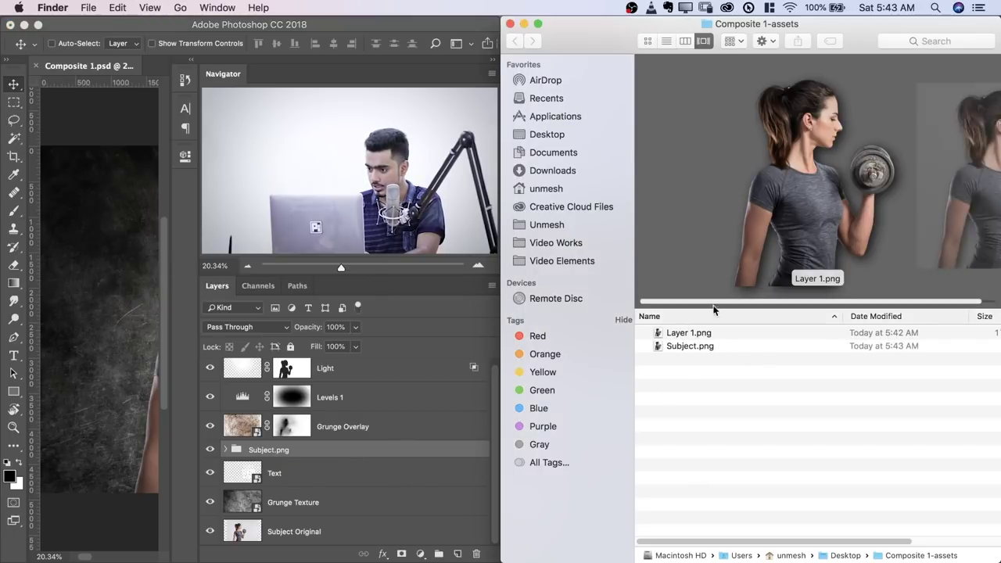
click(844, 241)
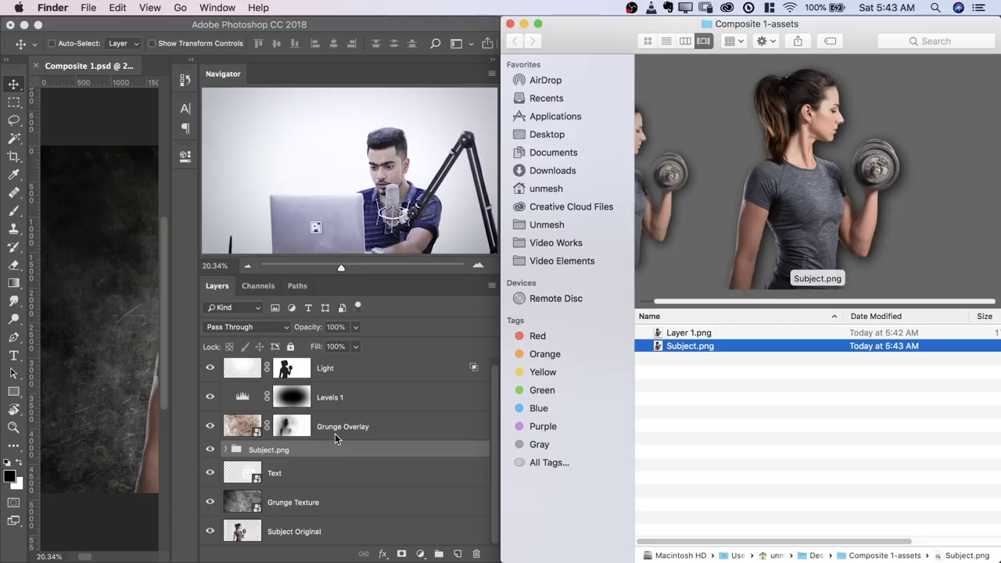
click(289, 504)
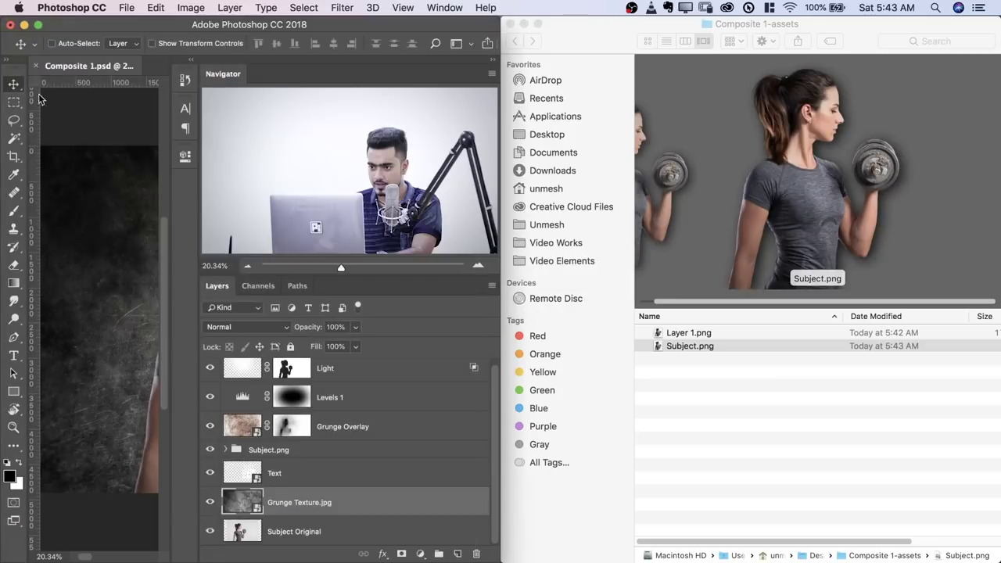
Step: Check that the exported Grunge Texture.jpg in Composite 1-assets is 11 MB
key(super+Tab)
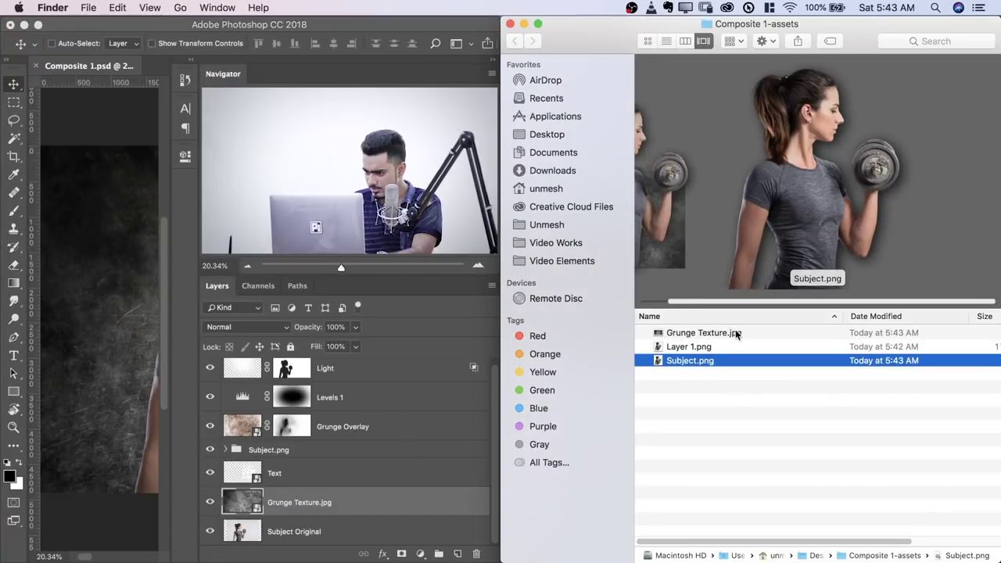
click(736, 333)
drag(728, 538, 829, 527)
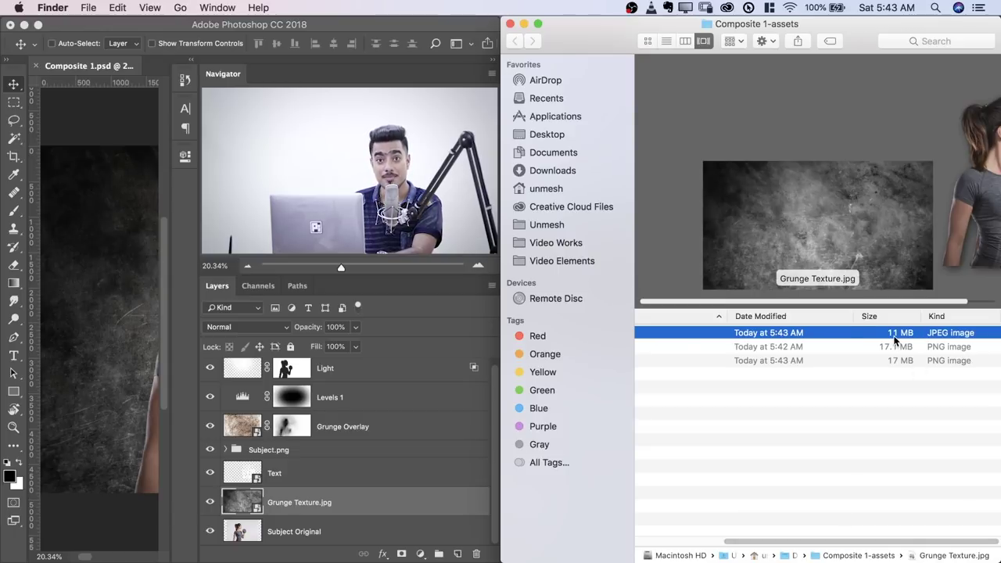
drag(775, 542, 655, 542)
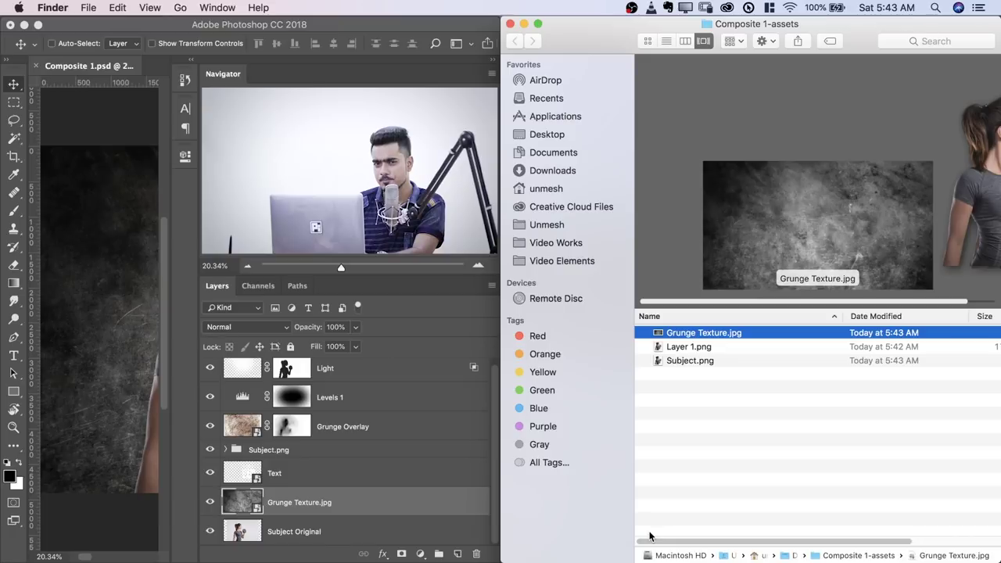
click(271, 508)
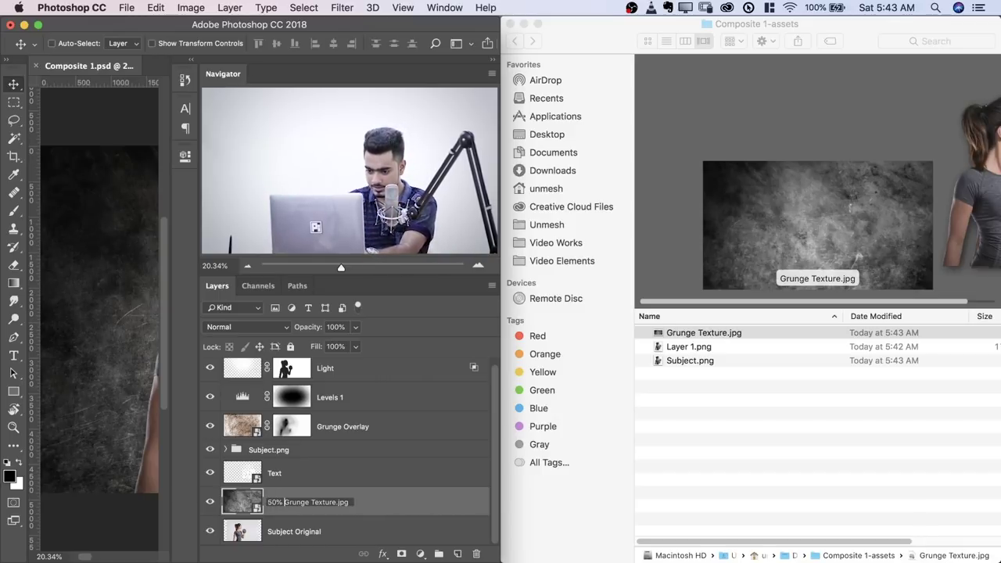
Step: Commit the 50% Grunge Texture.jpg layer name and confirm the regenerated JPEG is now 4.5 MB
key(Return)
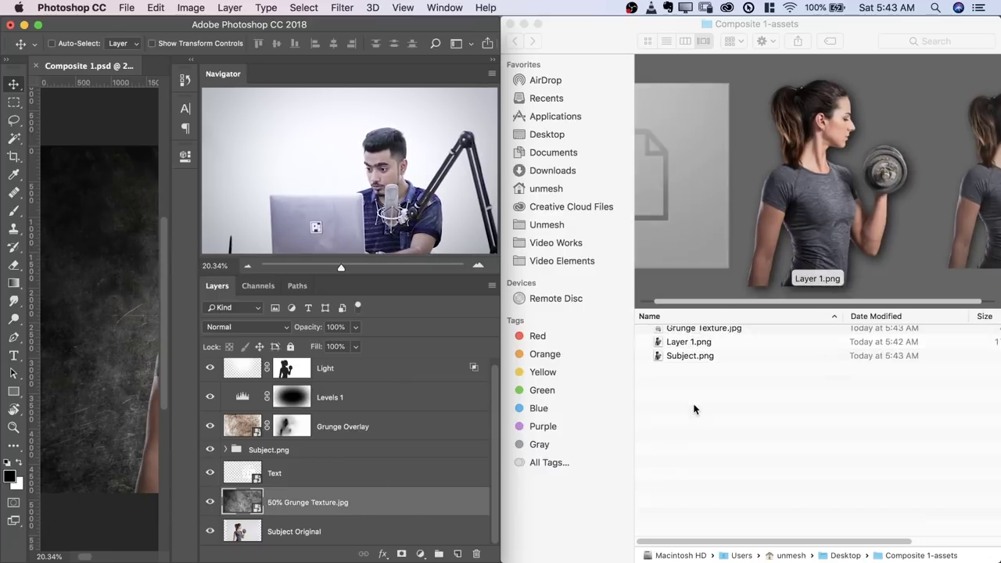
click(711, 334)
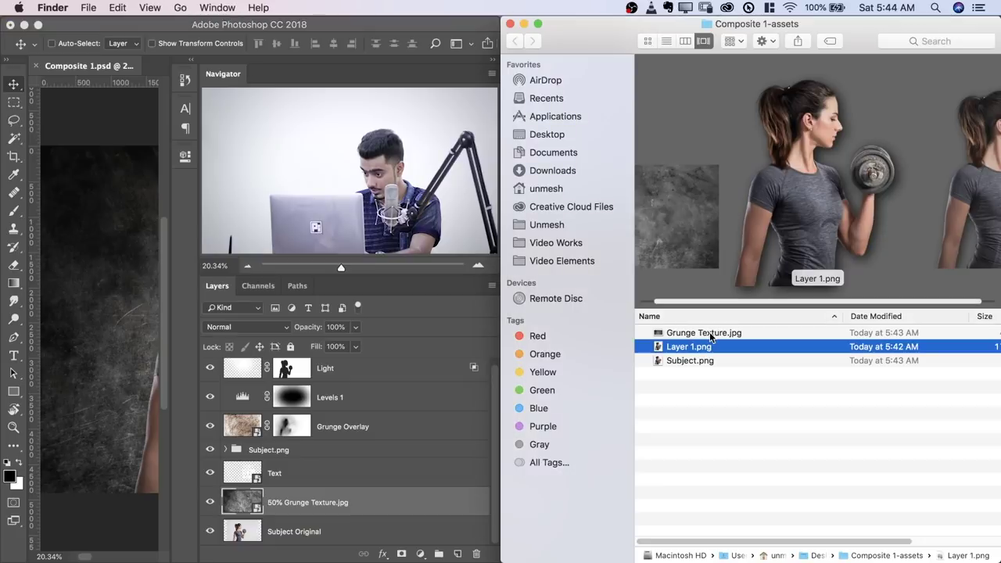
click(717, 333)
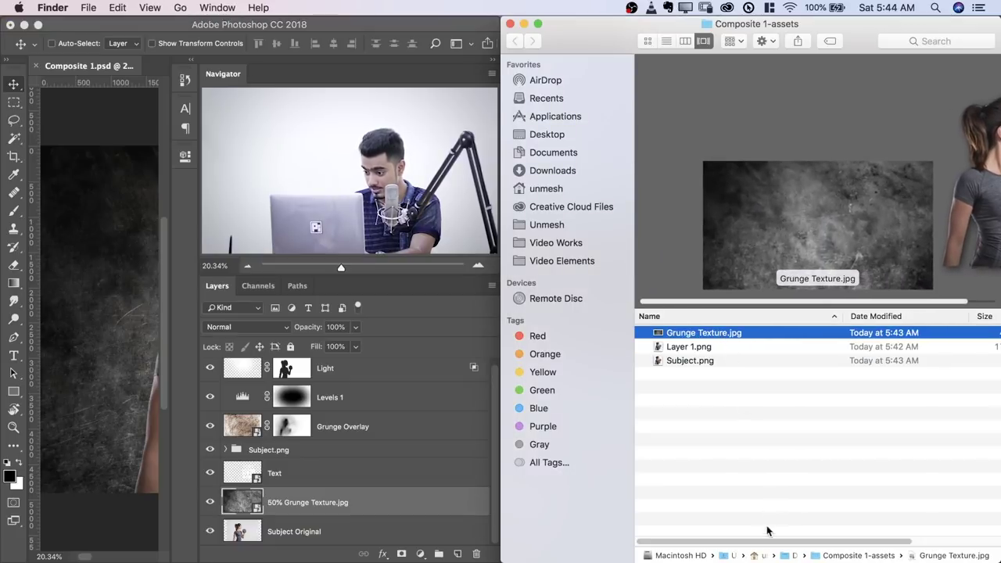
drag(767, 532, 866, 529)
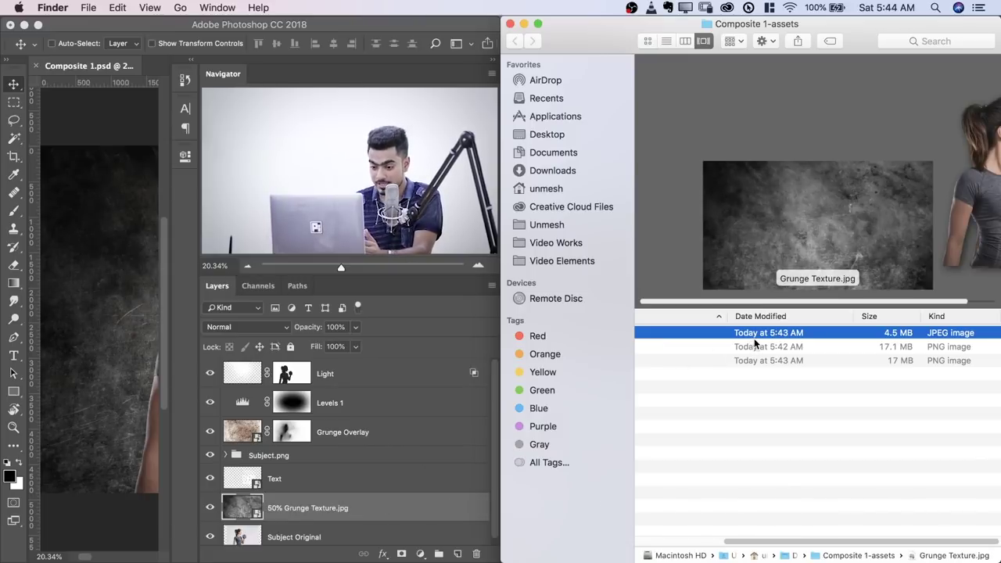
click(271, 455)
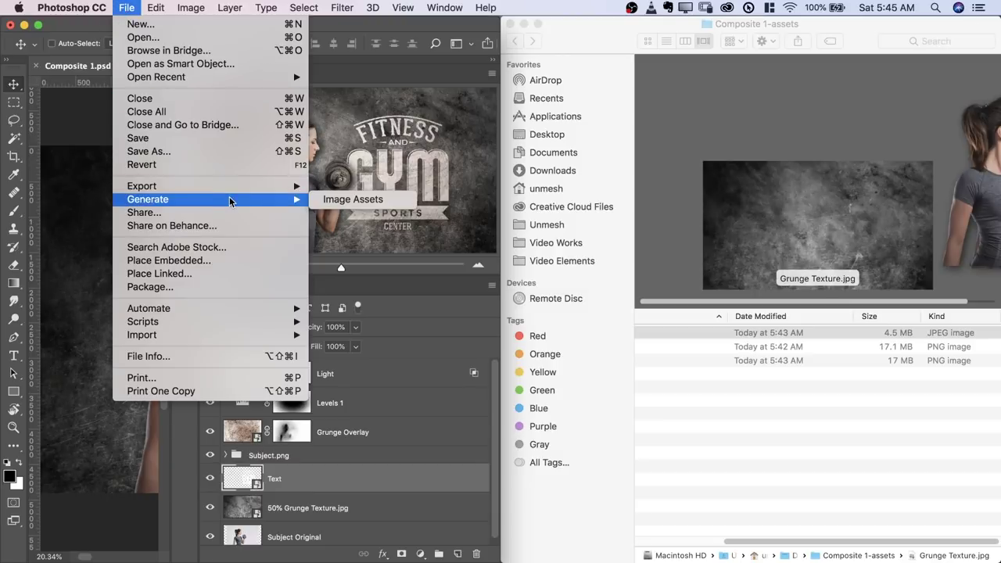
click(349, 30)
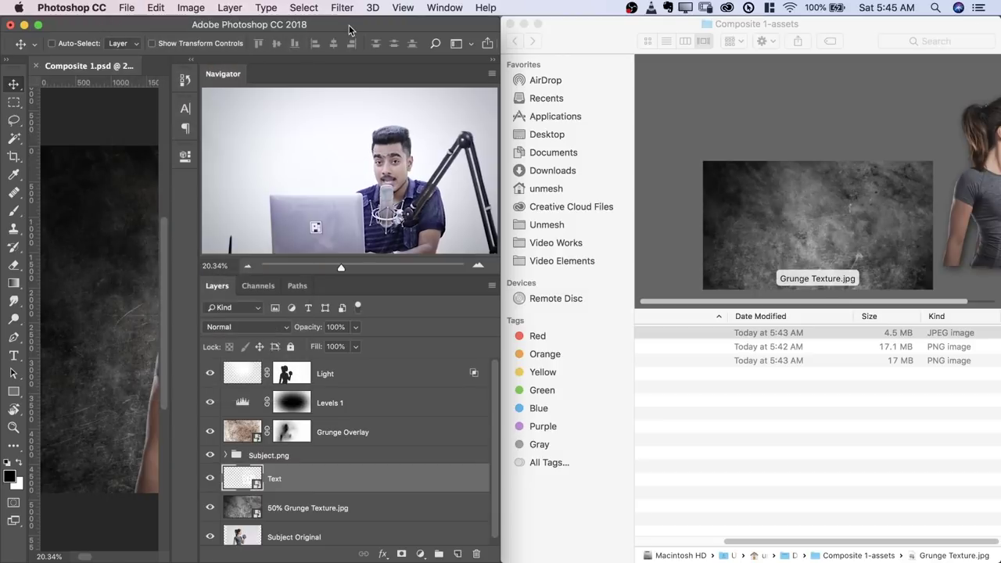